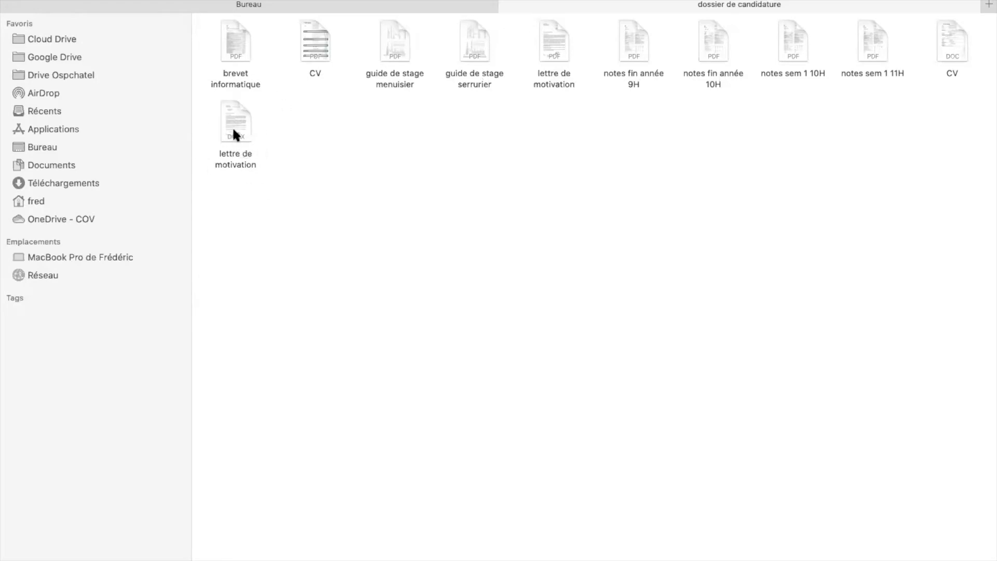
# Open the Word version of the lettre de motivation and check its text down to the list of annexes
pyautogui.click(233, 131)
pyautogui.doubleClick(234, 131)
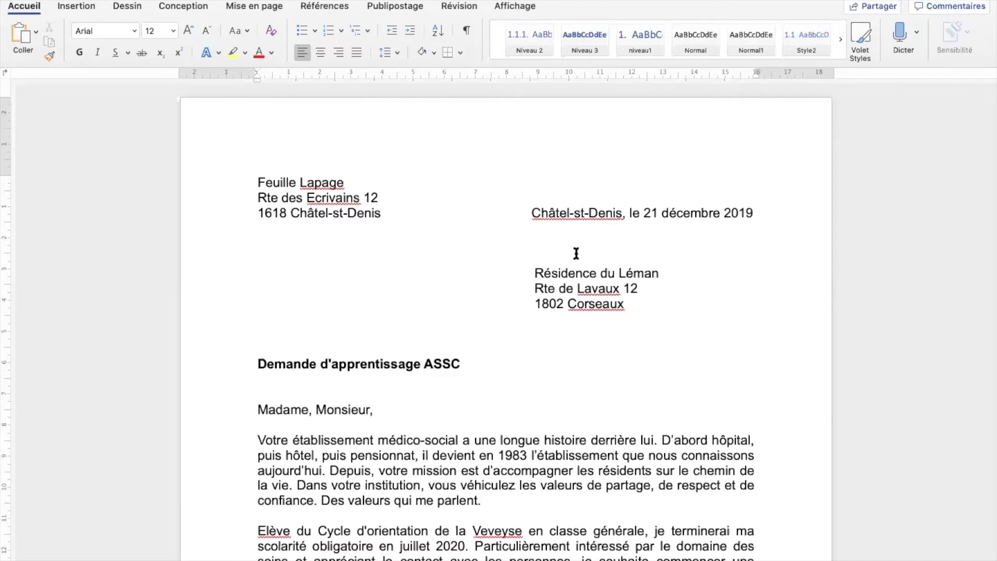
pyautogui.scroll(-1, 477, 297)
pyautogui.scroll(-10, 474, 292)
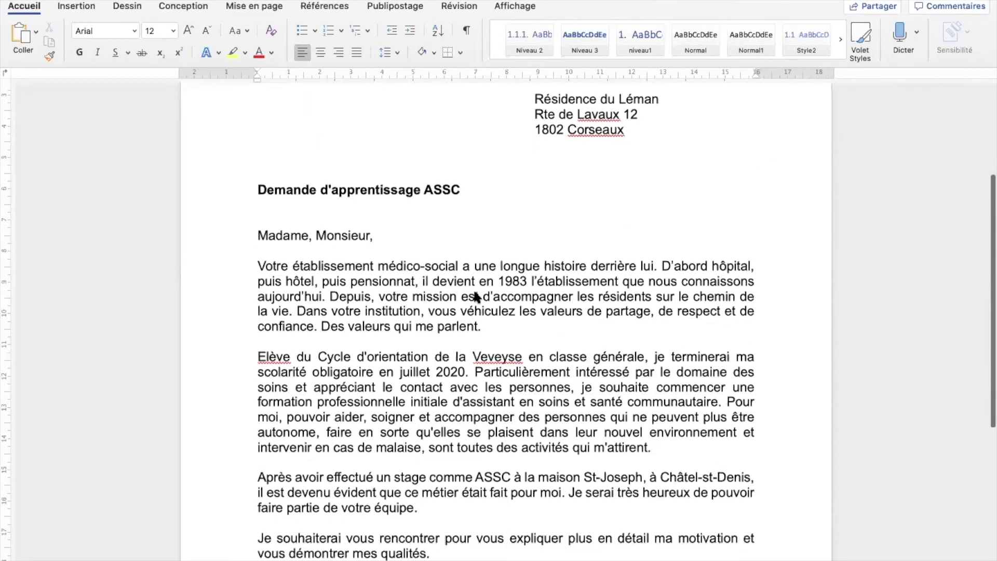
pyautogui.scroll(-4, 474, 297)
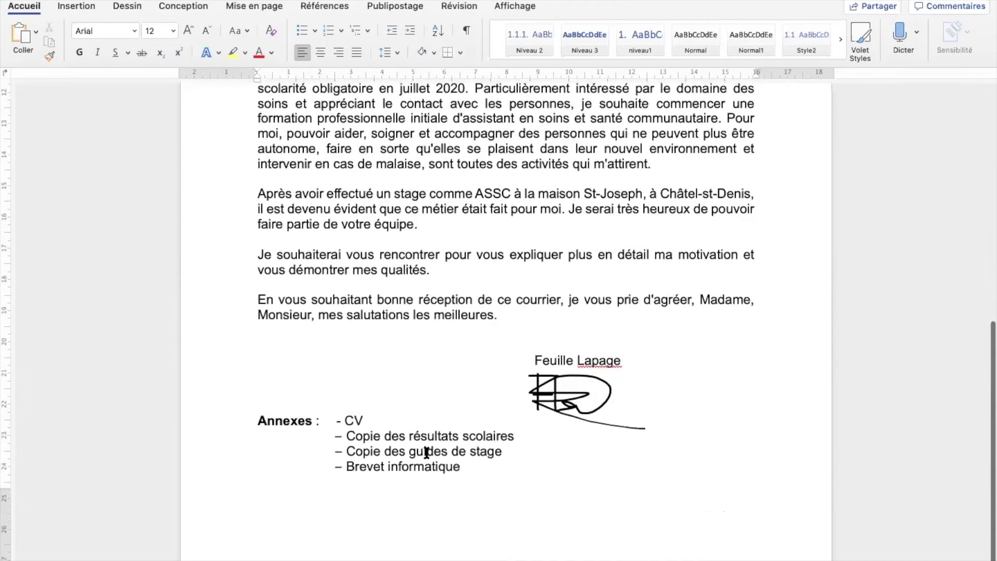
pyautogui.scroll(15, 442, 423)
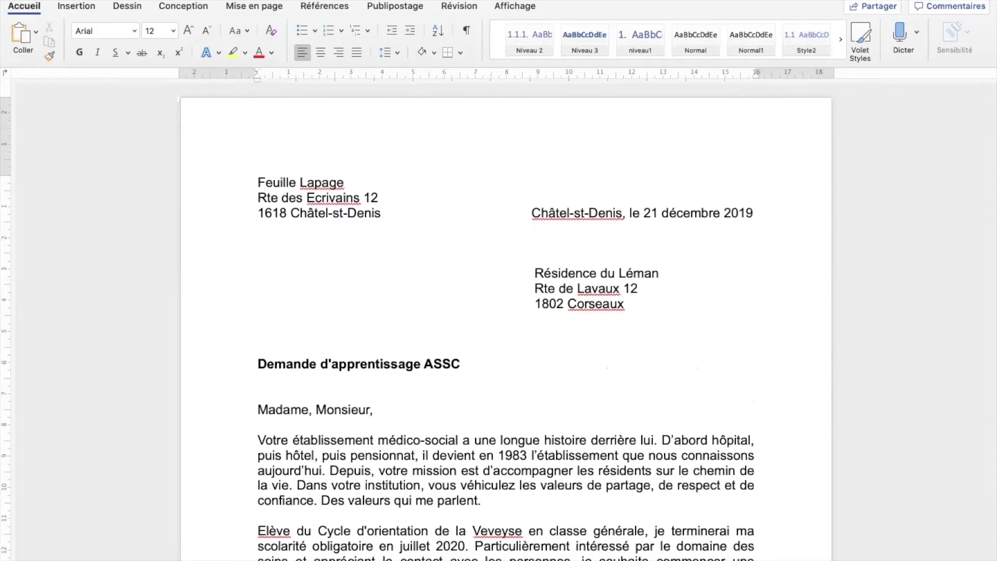
# Save a copy of the lettre de motivation in PDF format in the dossier de candidature folder
pyautogui.click(90, 0)
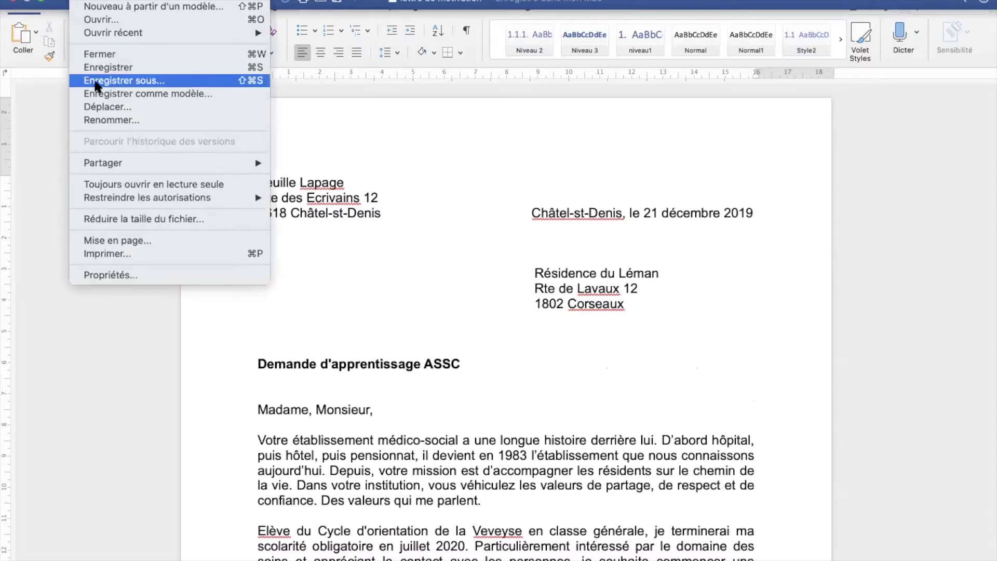
pyautogui.click(97, 82)
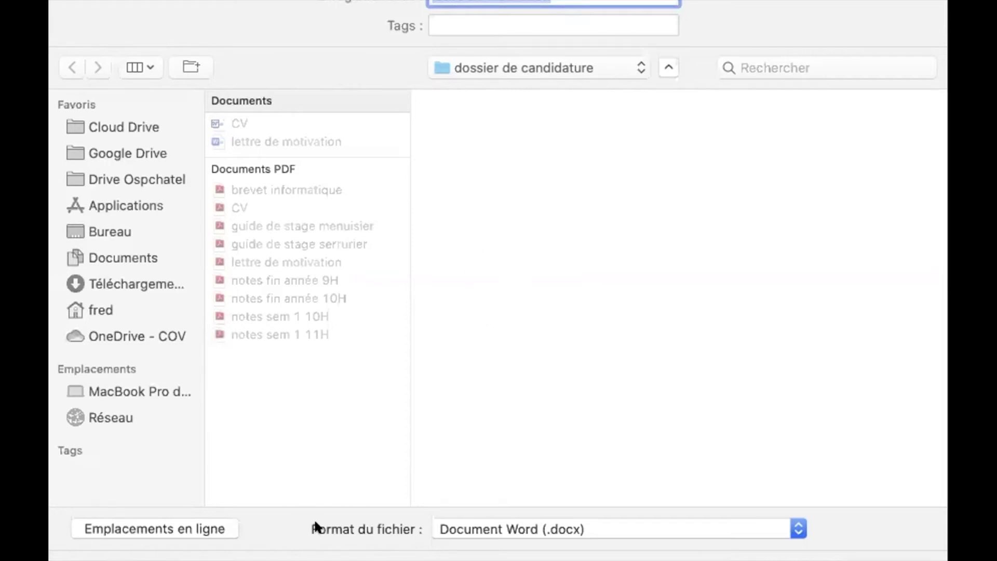
pyautogui.click(584, 527)
pyautogui.click(583, 527)
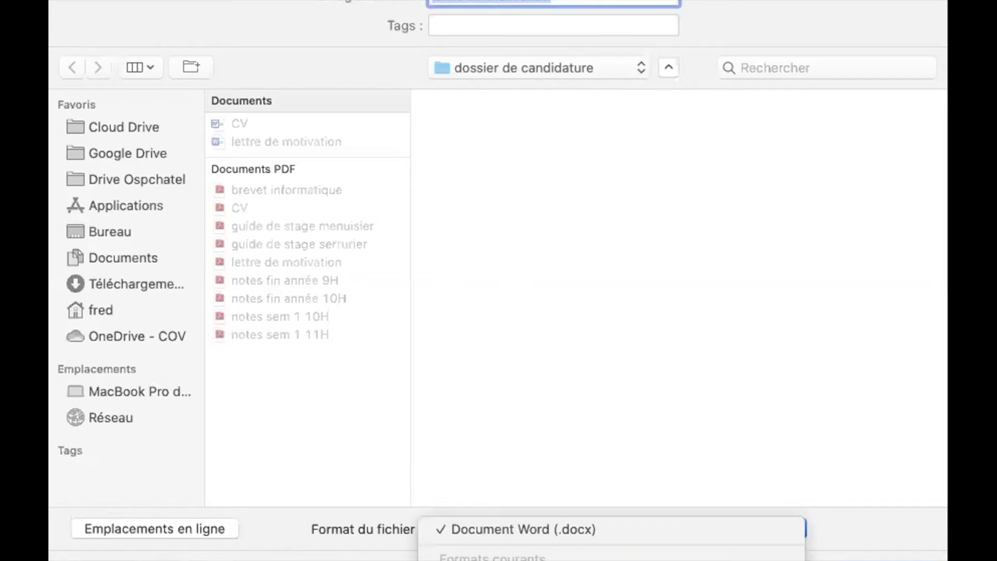
pyautogui.click(584, 560)
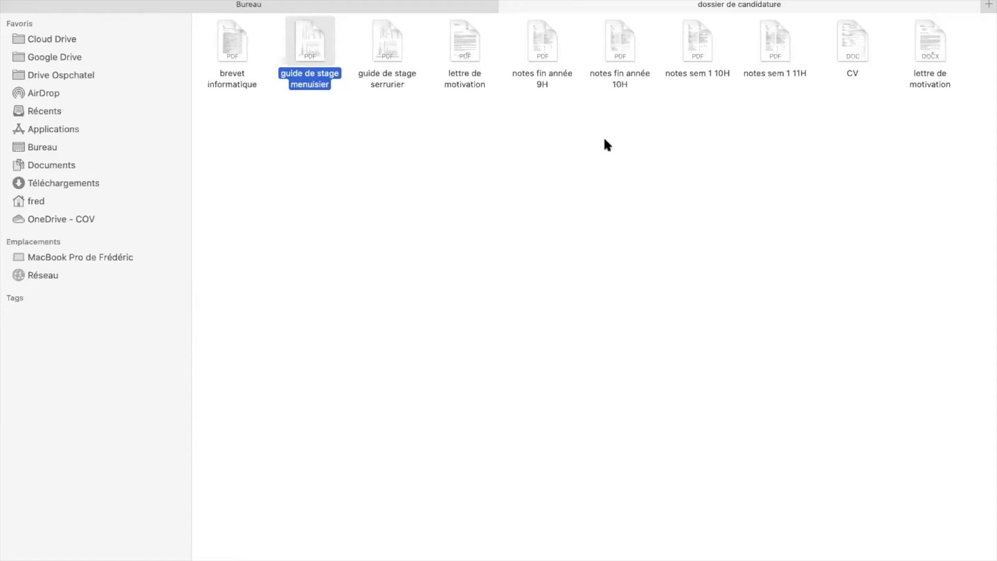
# Open the Word version of the CV and save a PDF copy in the dossier de candidature folder
pyautogui.click(855, 44)
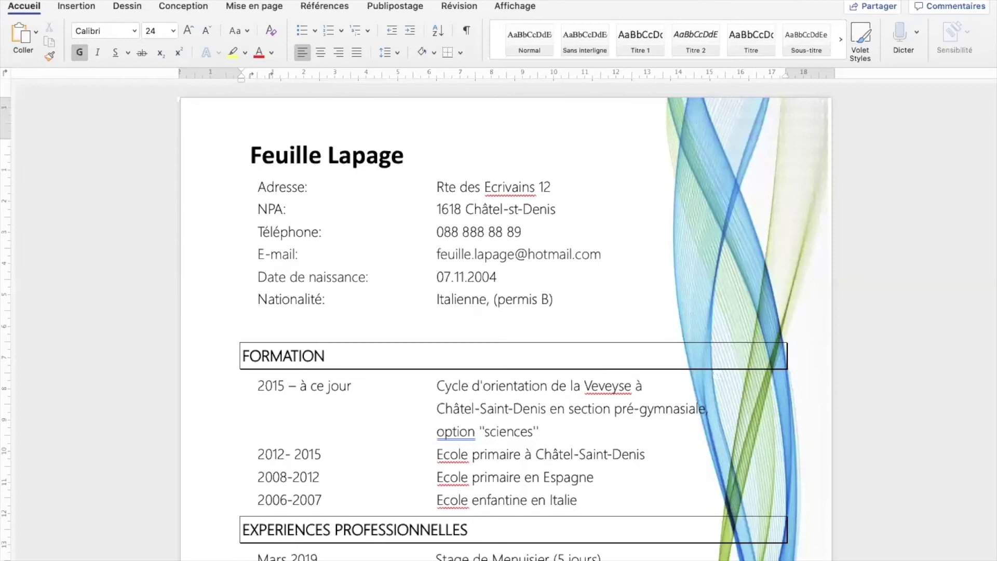
pyautogui.click(86, 0)
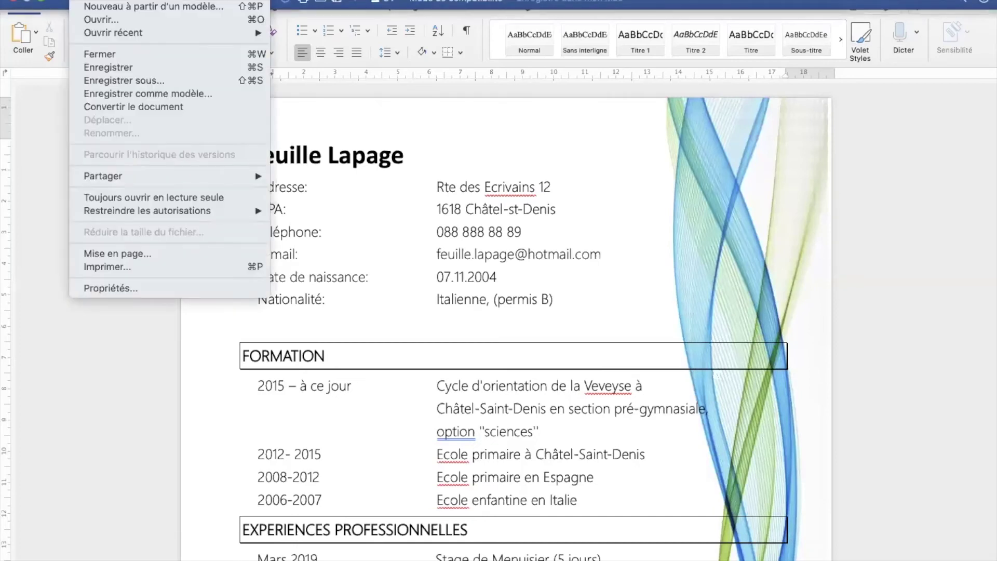
pyautogui.click(120, 81)
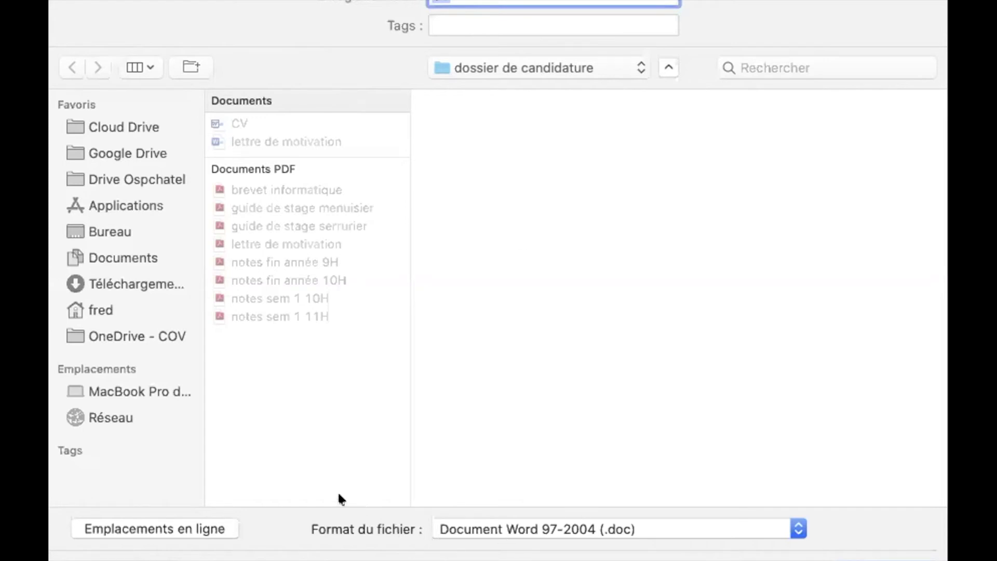
pyautogui.click(476, 527)
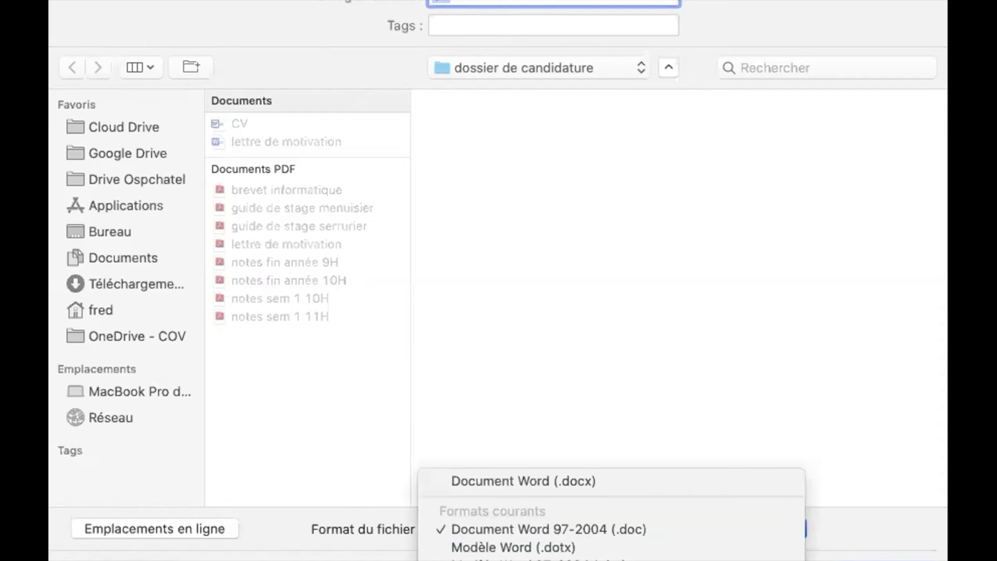
pyautogui.click(494, 560)
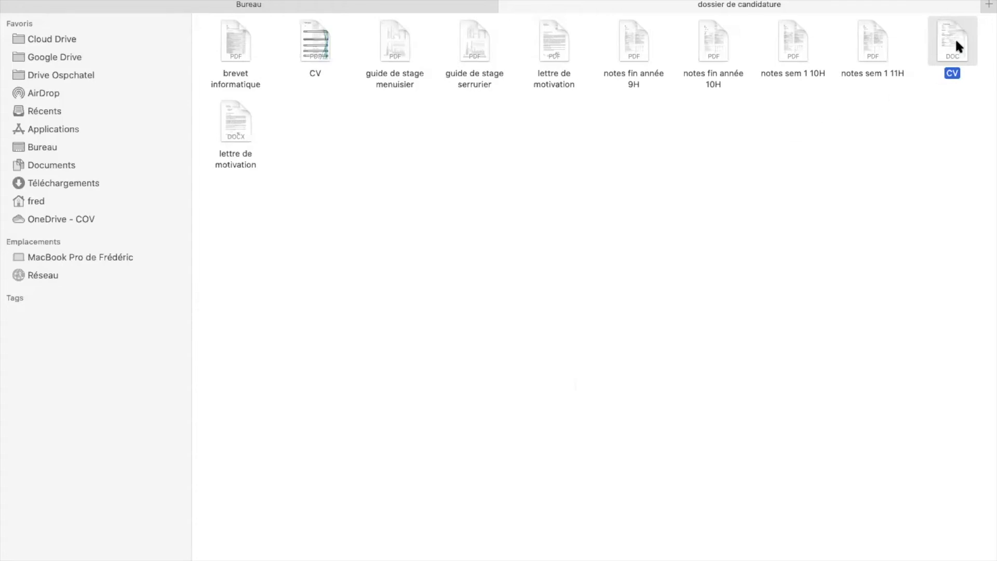
# Switch to the browser, search Google for "pdf merge" and open the iLovePDF merge page
pyautogui.moveTo(555, 2)
pyautogui.press('super+Tab')
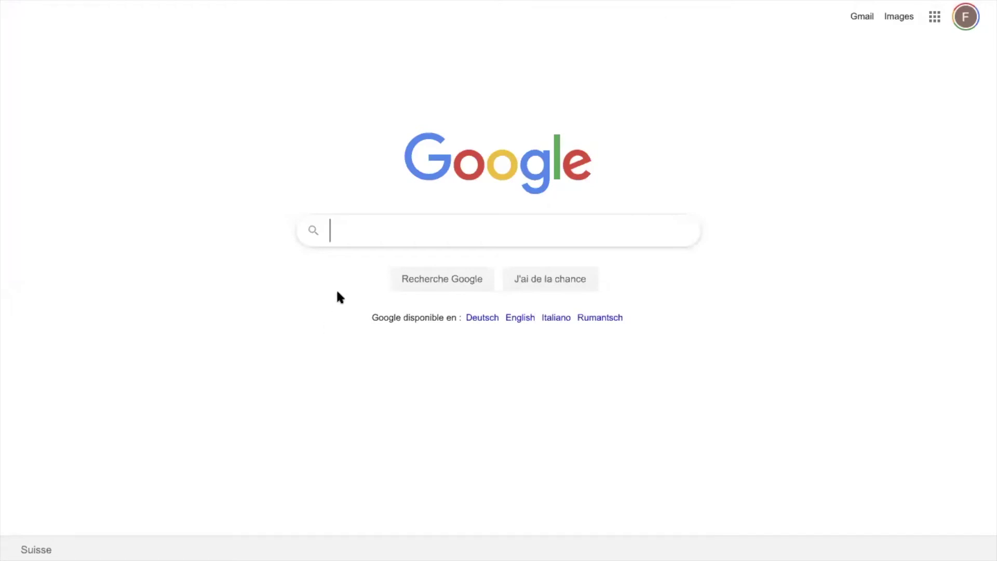
pyautogui.click(363, 231)
pyautogui.write('pdf ')
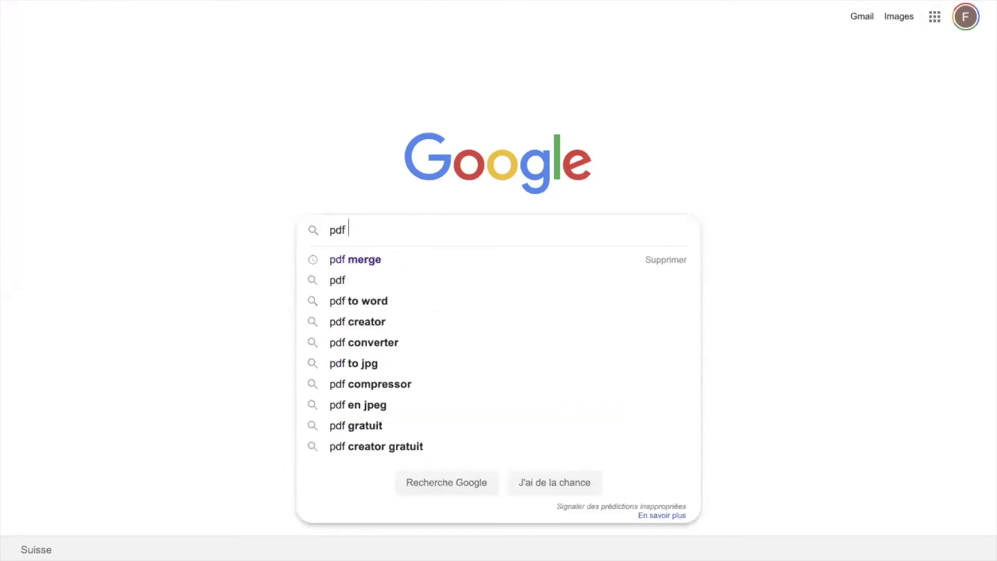
pyautogui.write('merge')
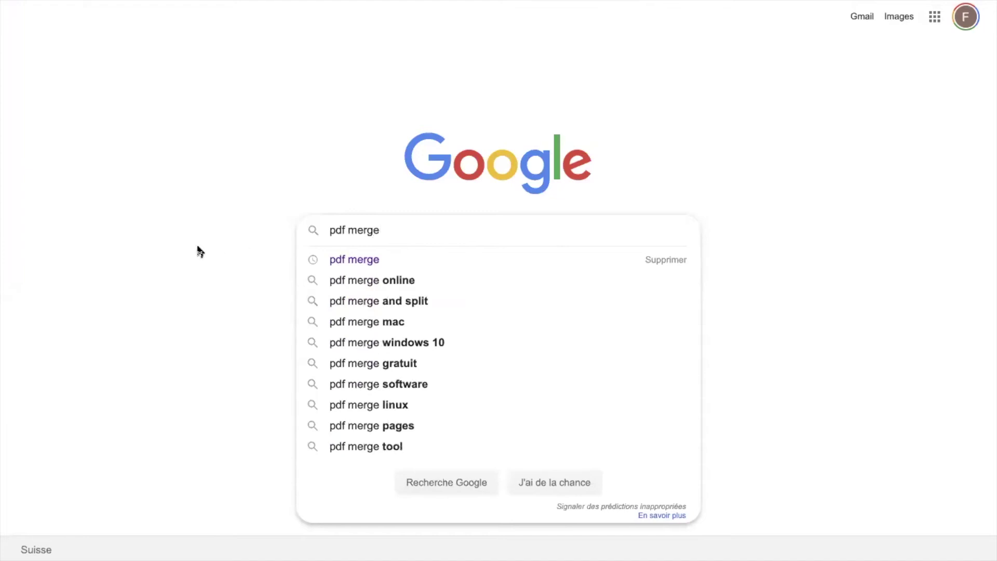
pyautogui.click(251, 257)
pyautogui.click(451, 283)
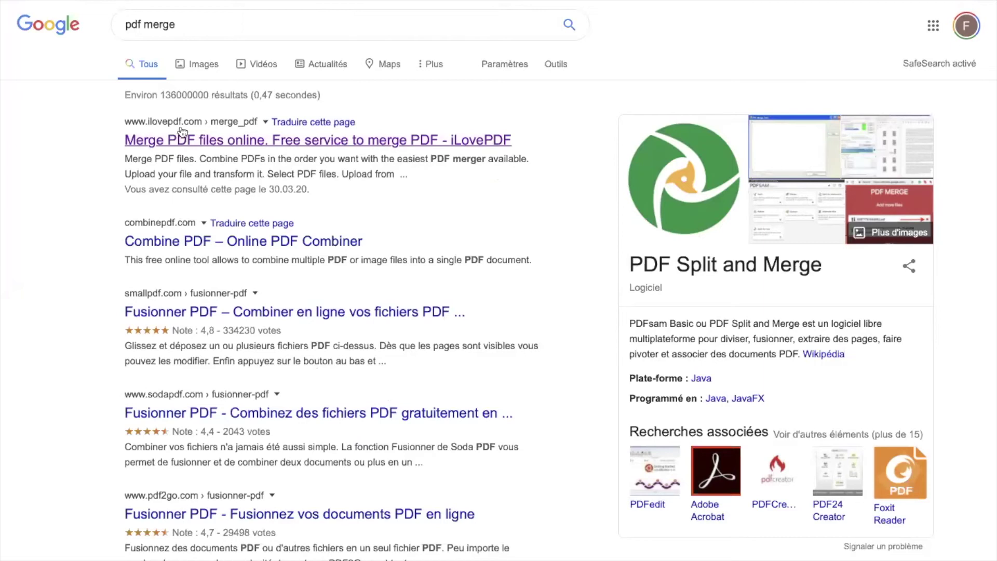
pyautogui.click(228, 144)
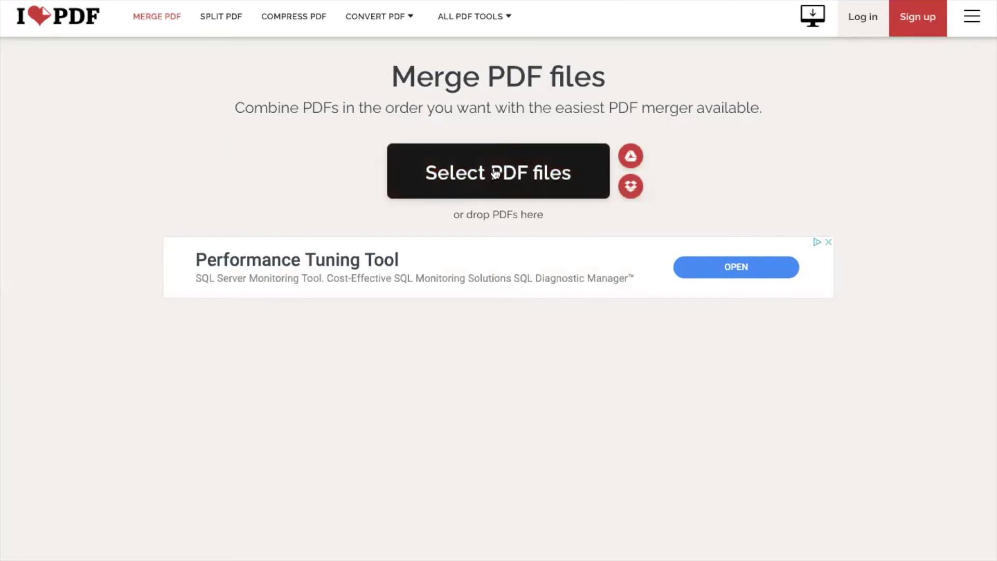
# Load the lettre de motivation PDF from the dossier de candidature folder as the first file to merge
pyautogui.click(576, 190)
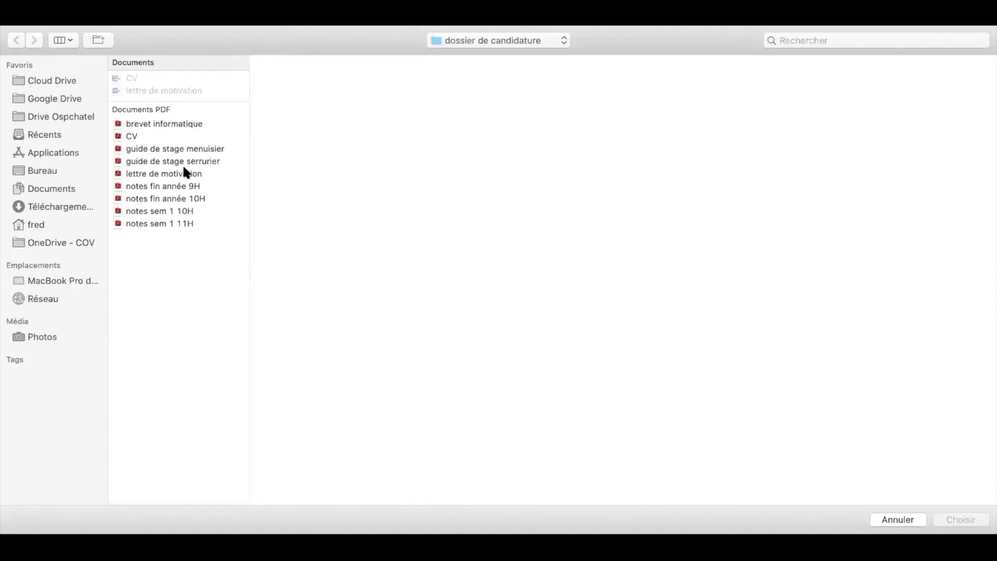
pyautogui.click(169, 173)
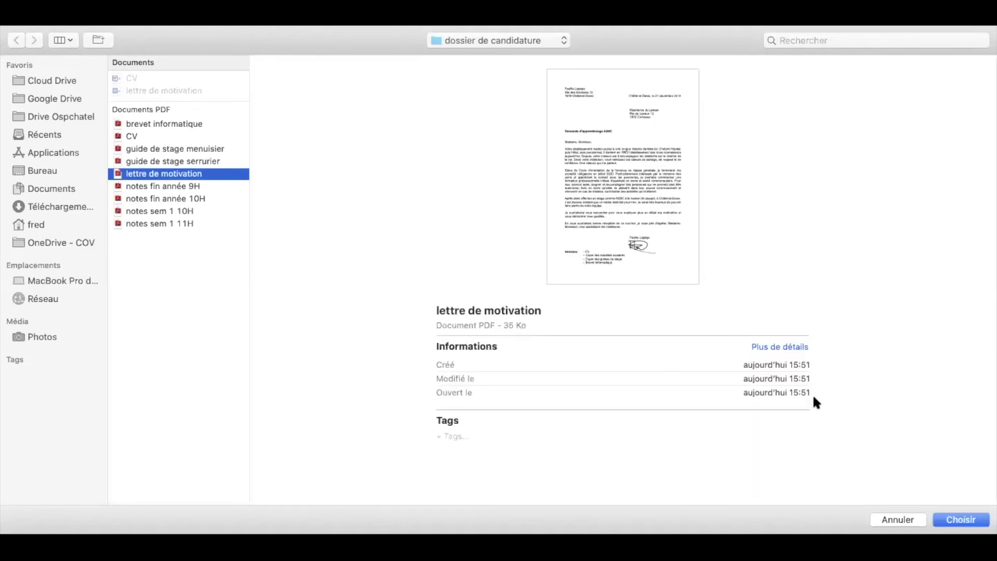
pyautogui.click(961, 518)
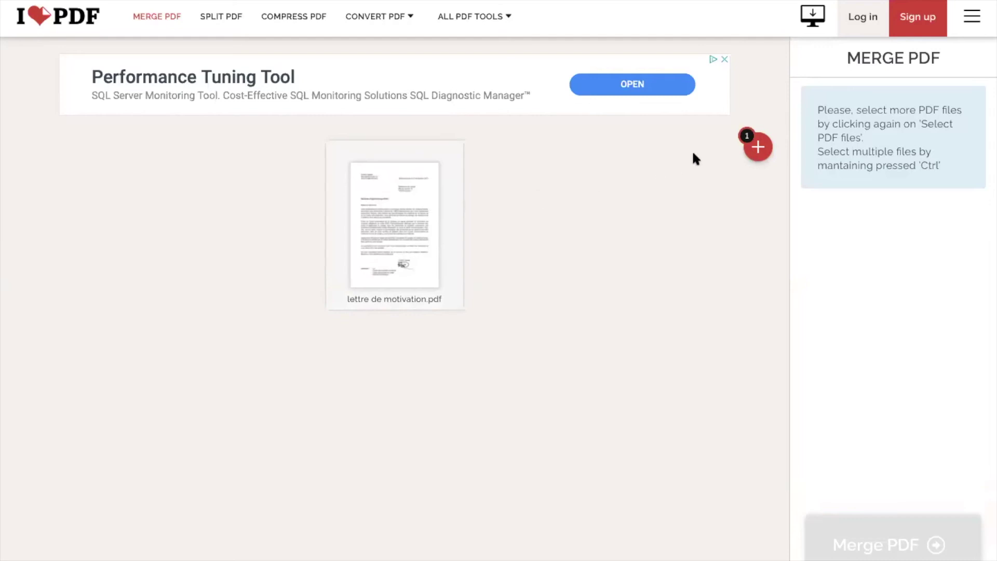
# Add the CV and notes fin année 9H PDFs to the merge after the lettre de motivation
pyautogui.moveTo(758, 147)
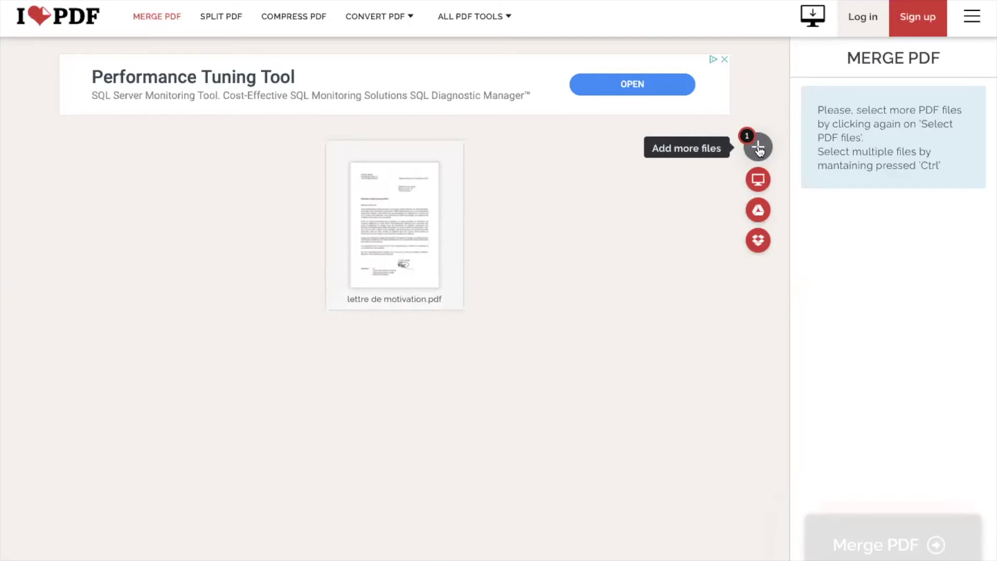
pyautogui.click(758, 148)
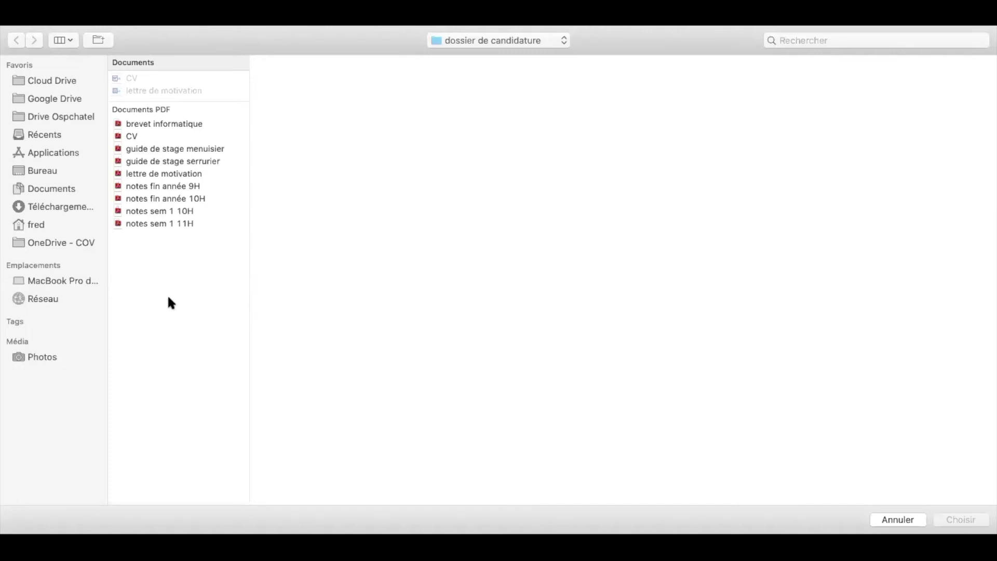
pyautogui.click(132, 137)
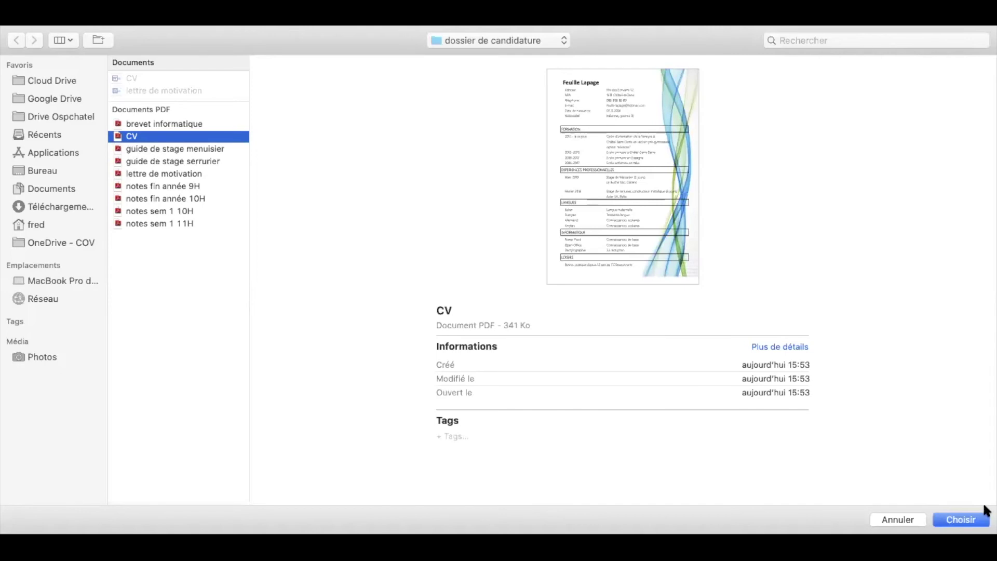
pyautogui.click(967, 520)
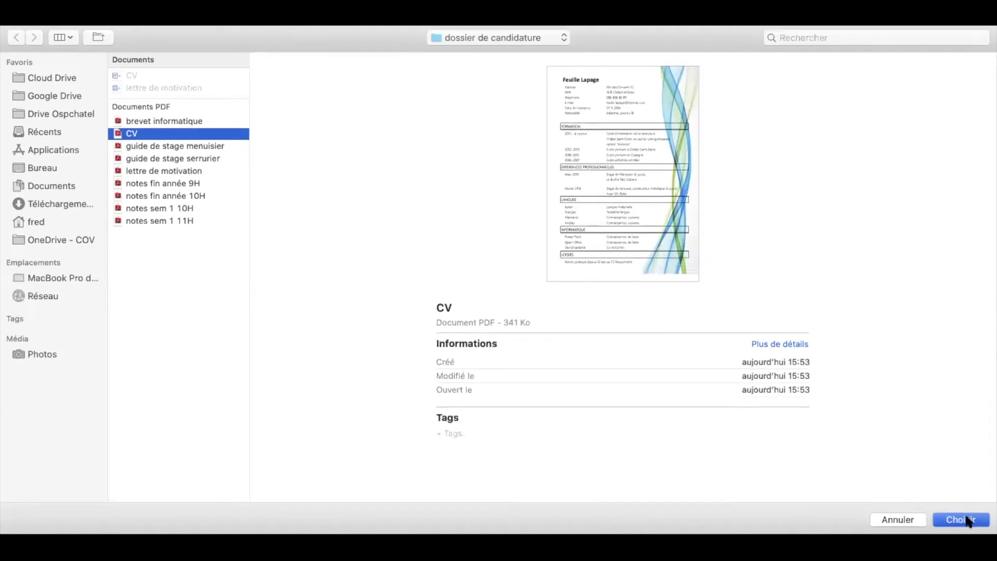
pyautogui.click(163, 186)
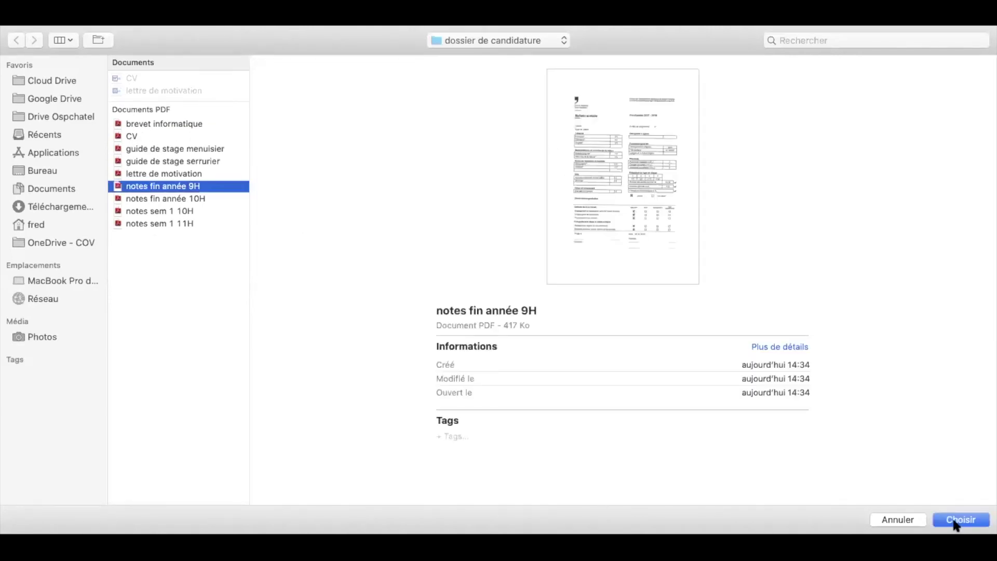
pyautogui.click(956, 520)
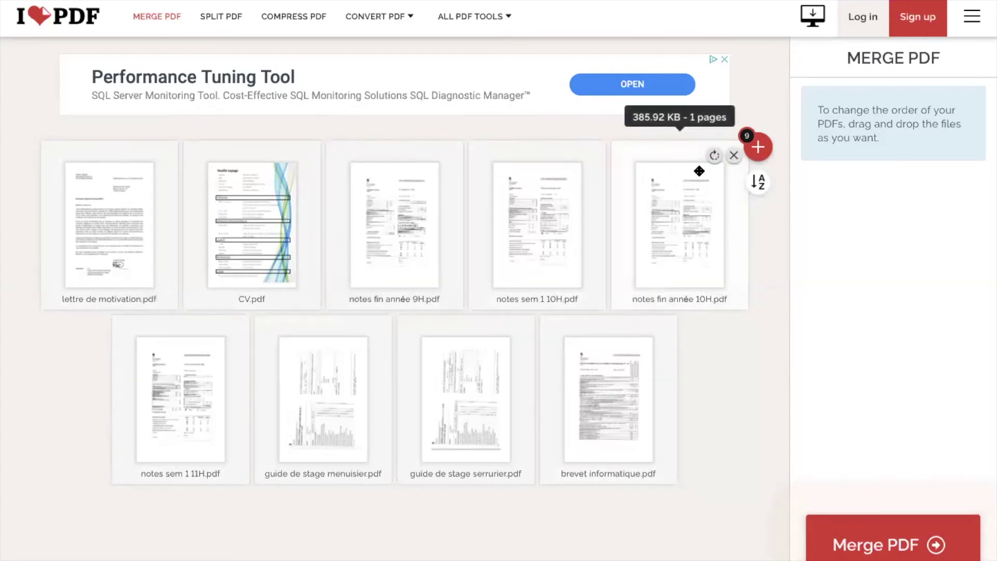
# Switch to the dossier de candidature folder in Finder and count its PDF files to check against the merge list
pyautogui.moveTo(750, 136)
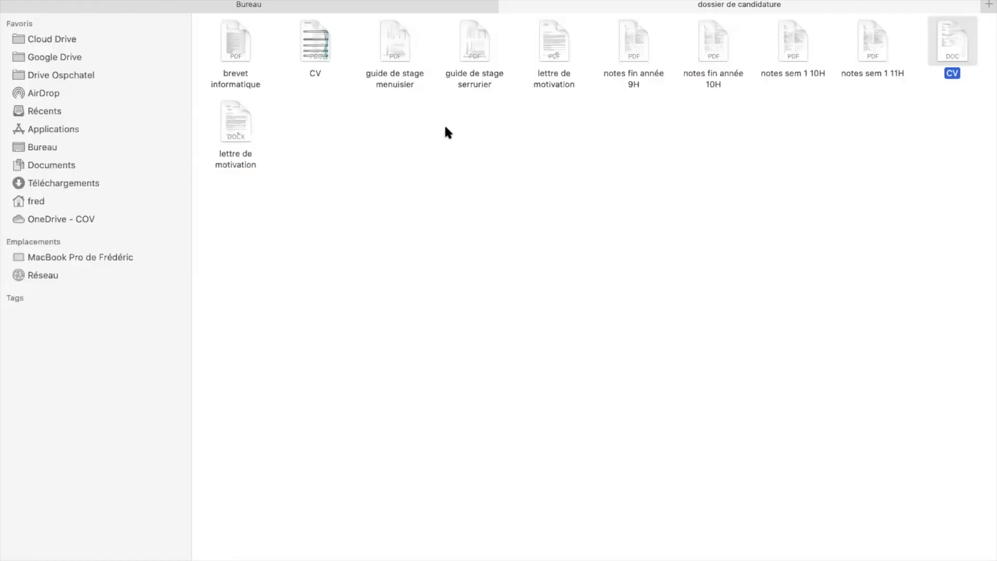
pyautogui.click(301, 110)
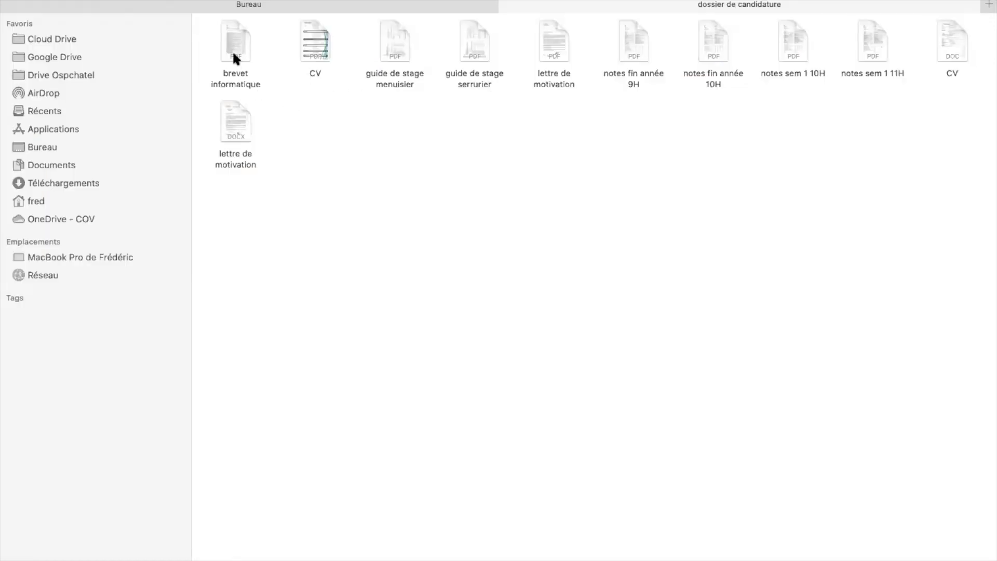
pyautogui.click(234, 58)
pyautogui.click(314, 57)
pyautogui.click(394, 58)
pyautogui.click(488, 49)
pyautogui.click(553, 55)
pyautogui.click(627, 42)
pyautogui.click(715, 41)
pyautogui.click(795, 40)
pyautogui.click(875, 44)
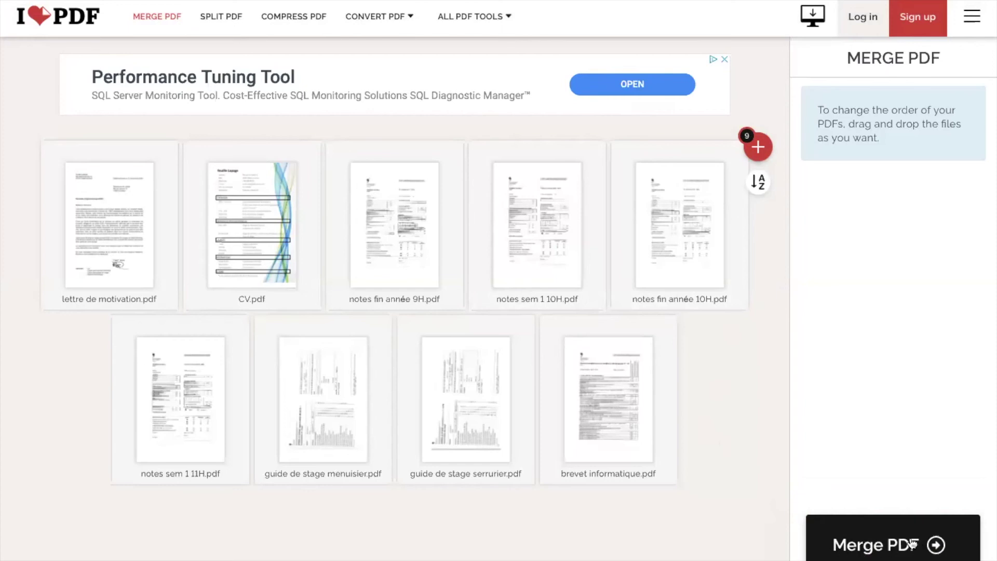
# Merge all the loaded PDFs into one file and download the merged PDF
pyautogui.click(879, 553)
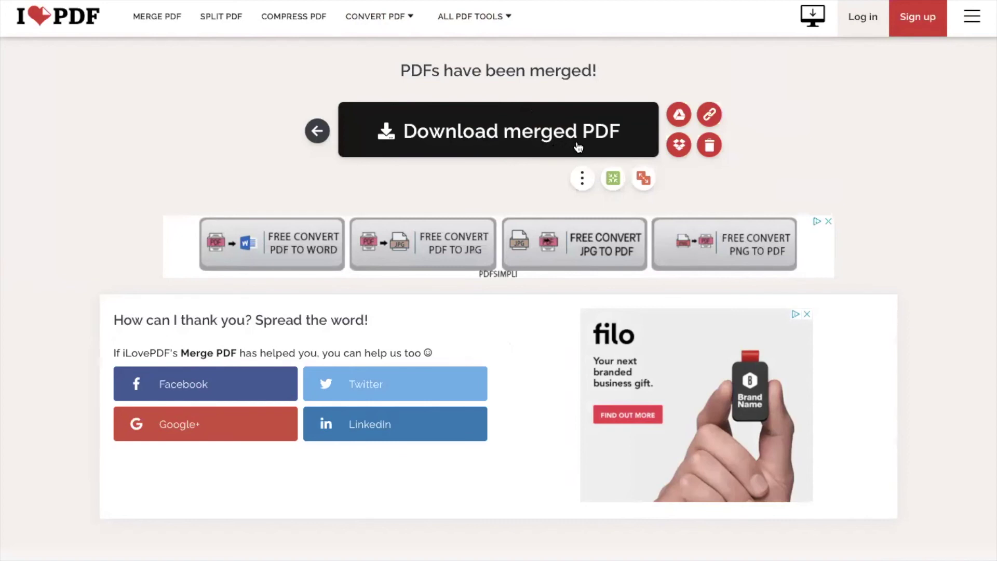
pyautogui.click(620, 138)
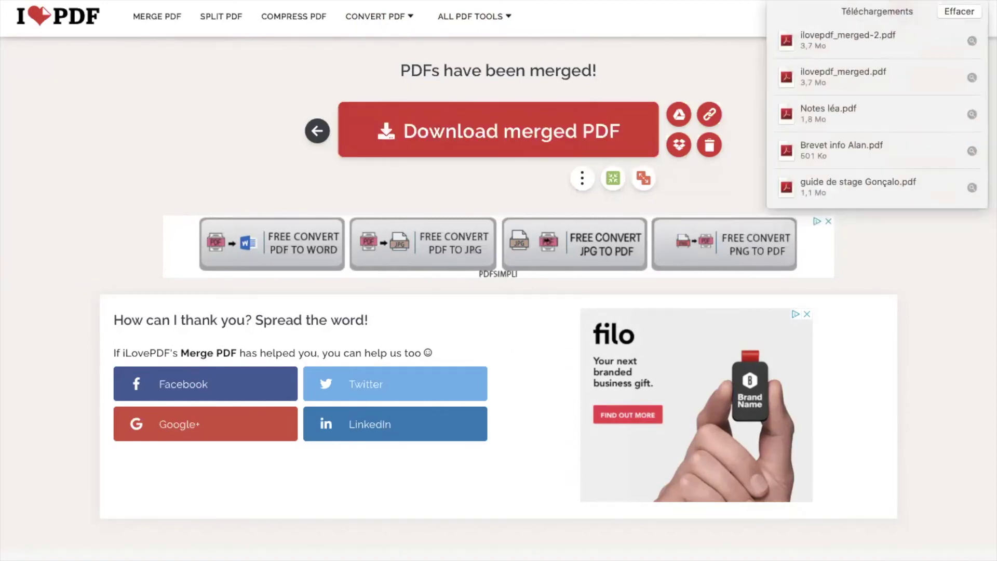
# Open the downloaded ilovepdf_merged-2.pdf and read through all its pages to check that every application document is included in order
pyautogui.click(857, 42)
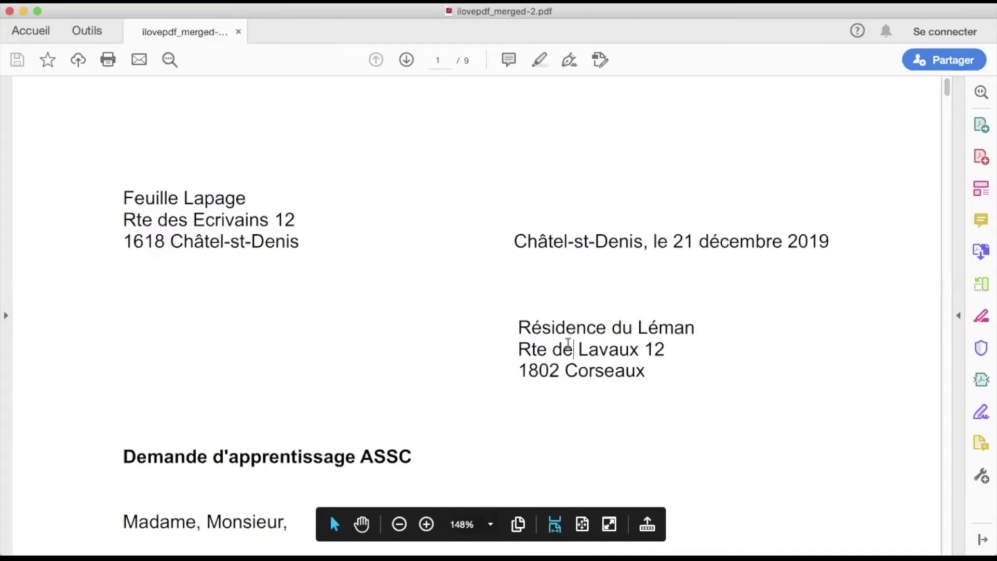
pyautogui.scroll(-2, 569, 343)
pyautogui.scroll(-3, 568, 341)
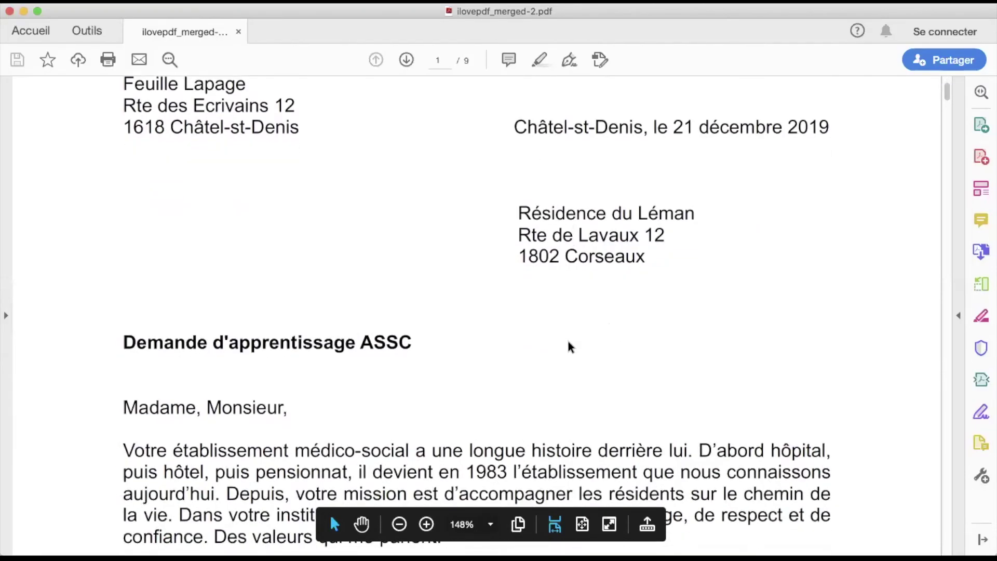
pyautogui.scroll(-3, 568, 341)
pyautogui.scroll(-15, 568, 341)
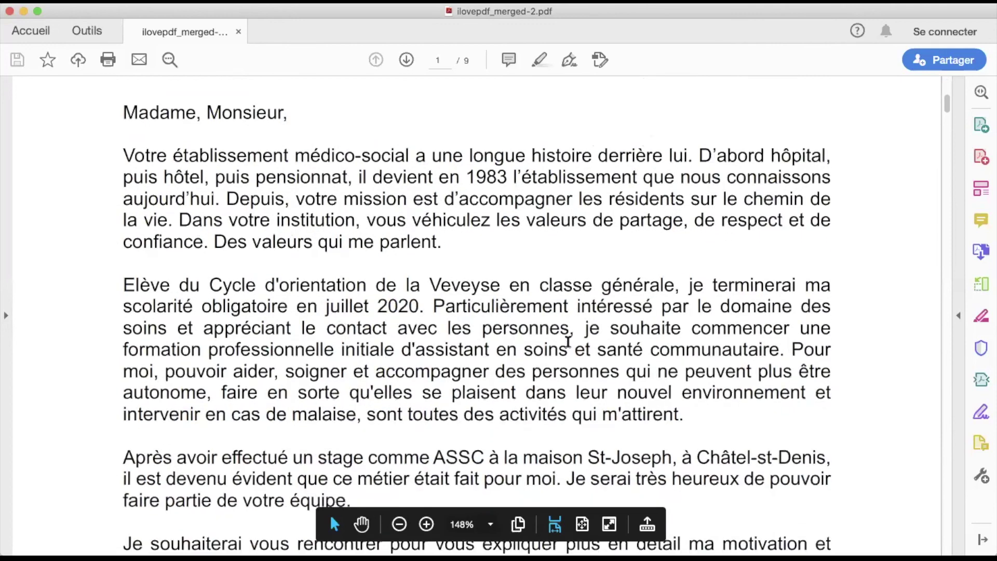
pyautogui.scroll(-20, 568, 341)
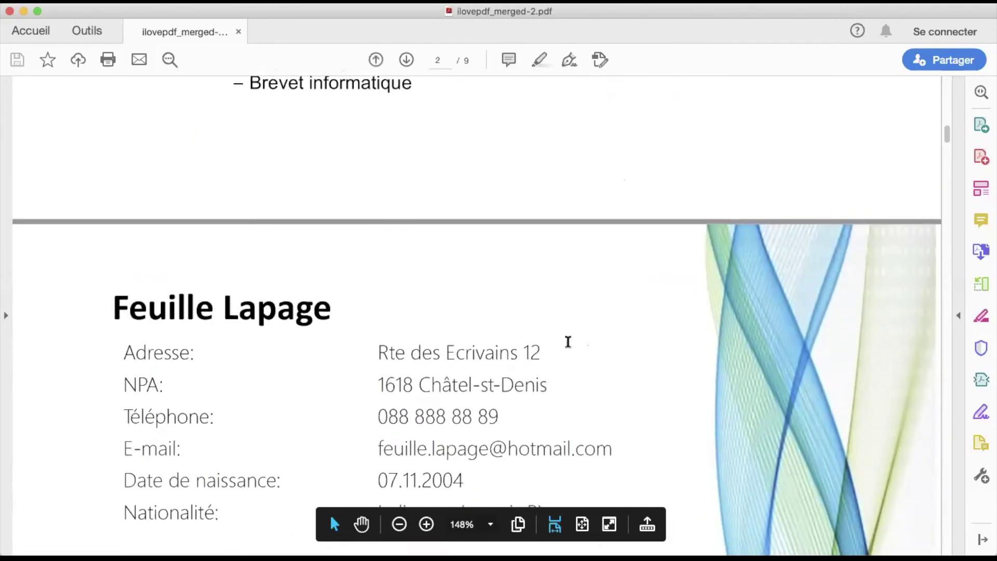
pyautogui.scroll(-20, 568, 341)
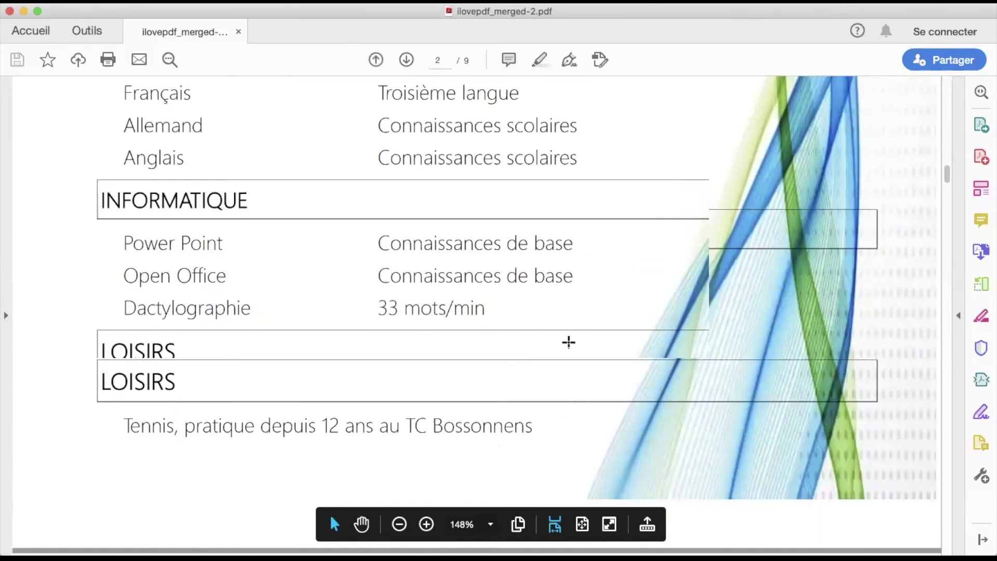
pyautogui.scroll(-20, 569, 347)
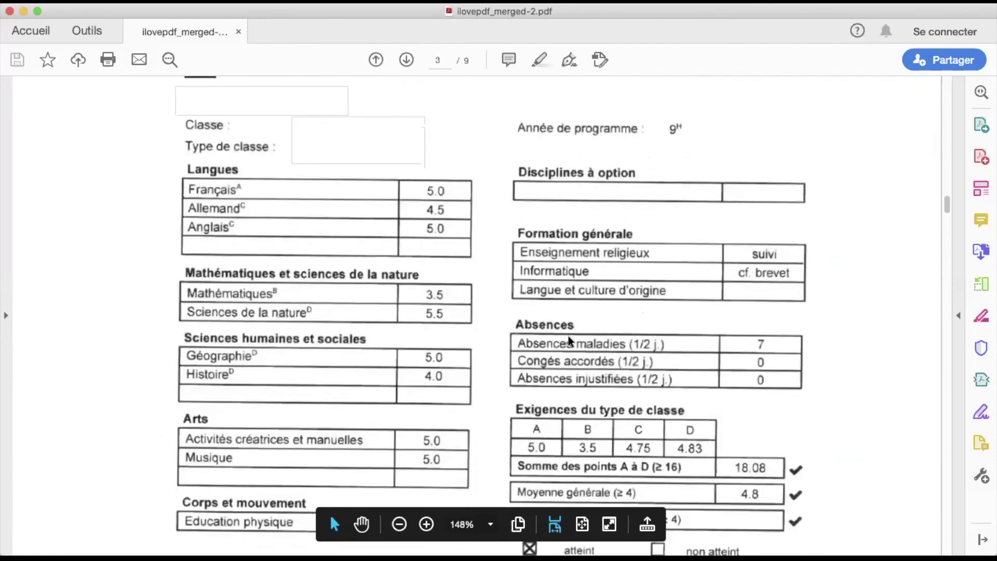
pyautogui.scroll(-20, 568, 335)
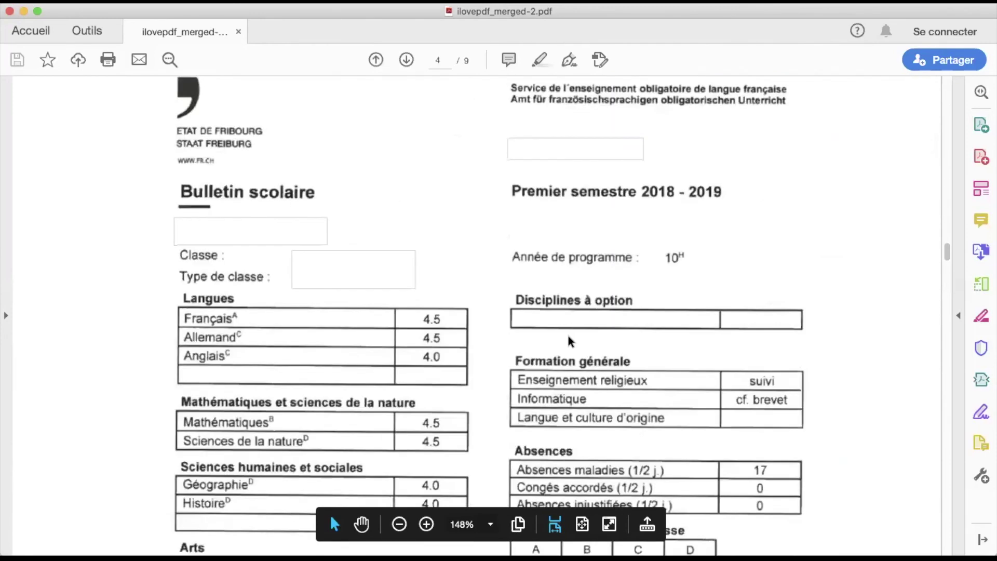
pyautogui.scroll(-20, 569, 336)
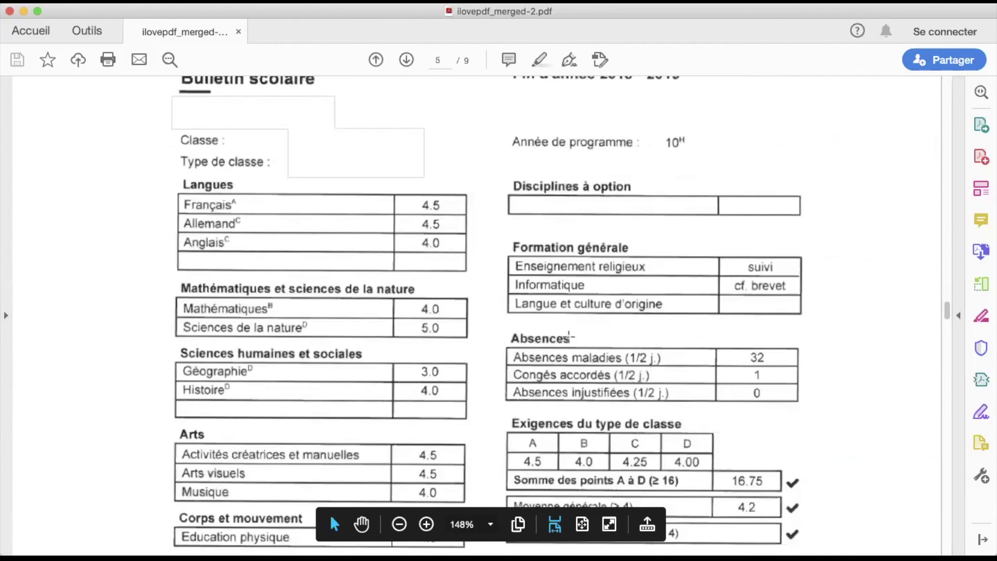
pyautogui.scroll(-20, 568, 335)
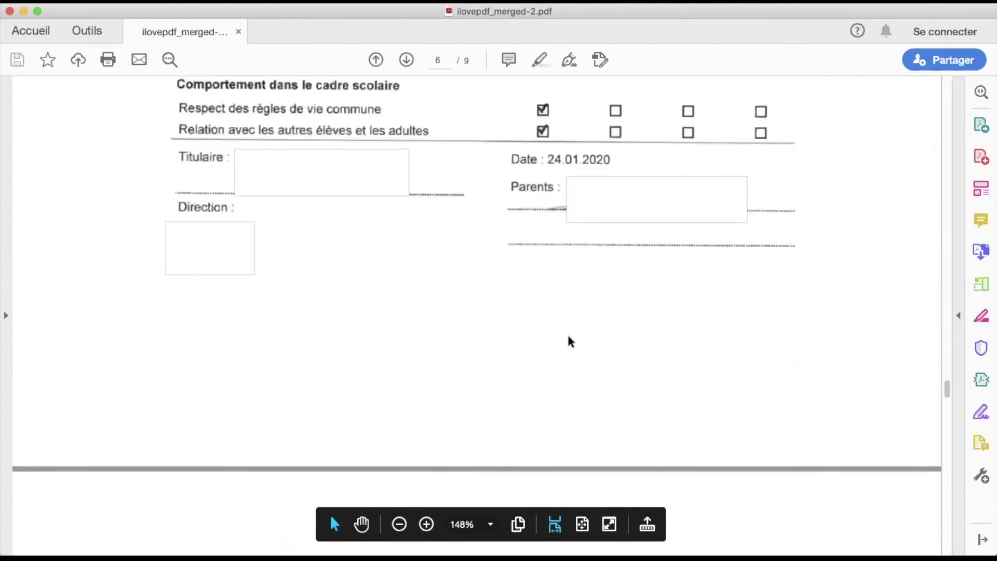
pyautogui.scroll(-20, 568, 336)
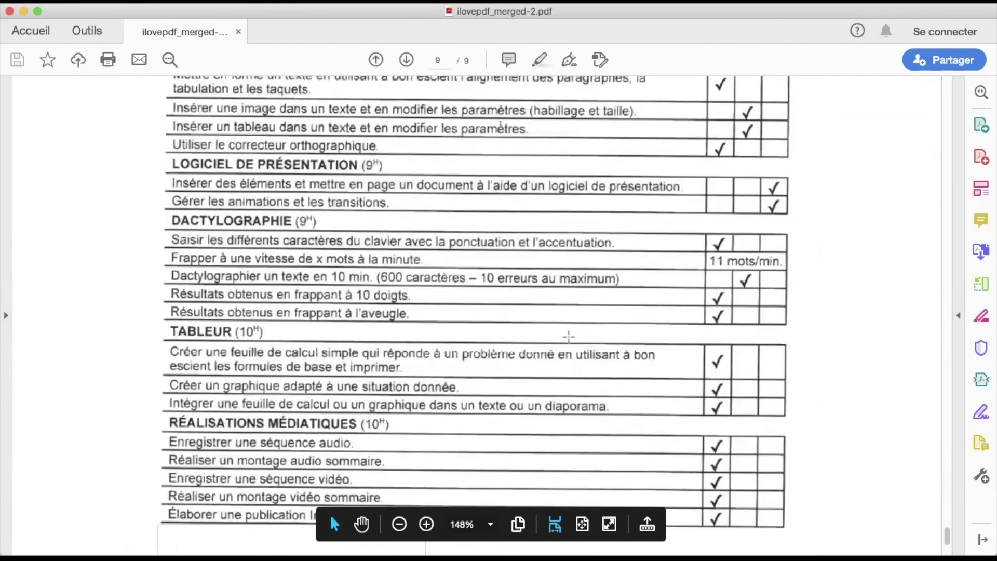
pyautogui.scroll(-5, 568, 335)
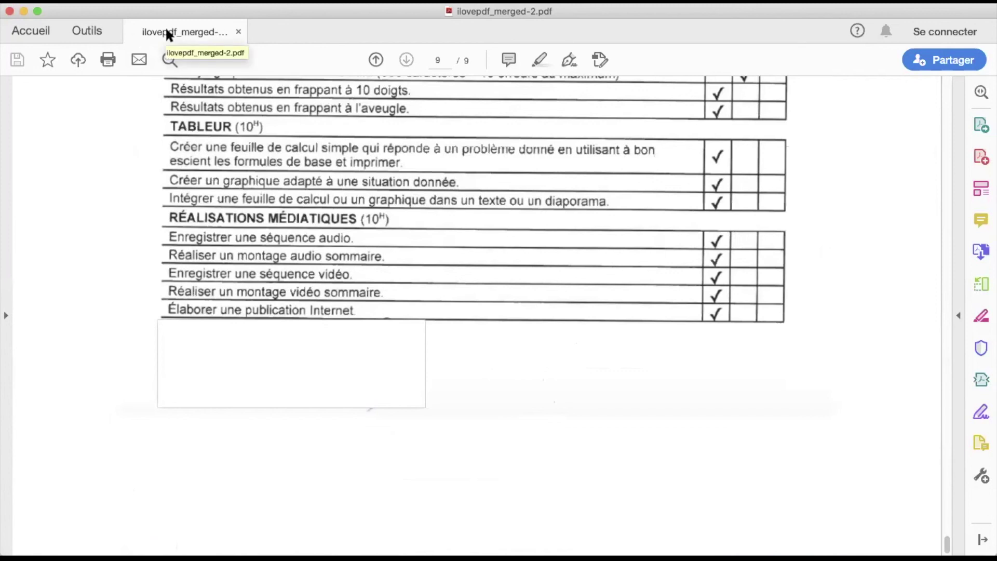
# Save the merged PDF as "Dossier de candidature complet" in the dossier de candidature folder and select the saved file in Finder
pyautogui.click(138, 2)
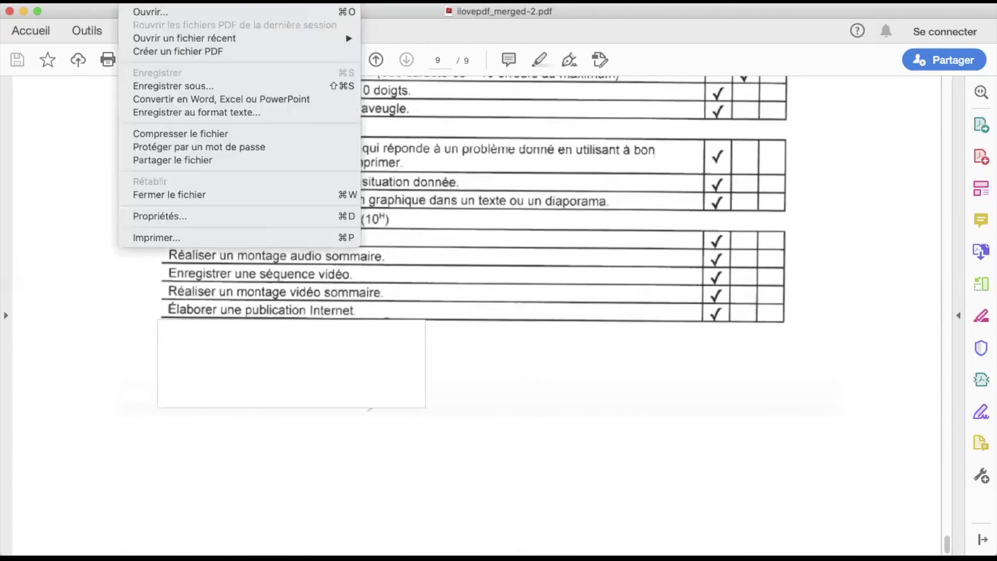
pyautogui.click(156, 88)
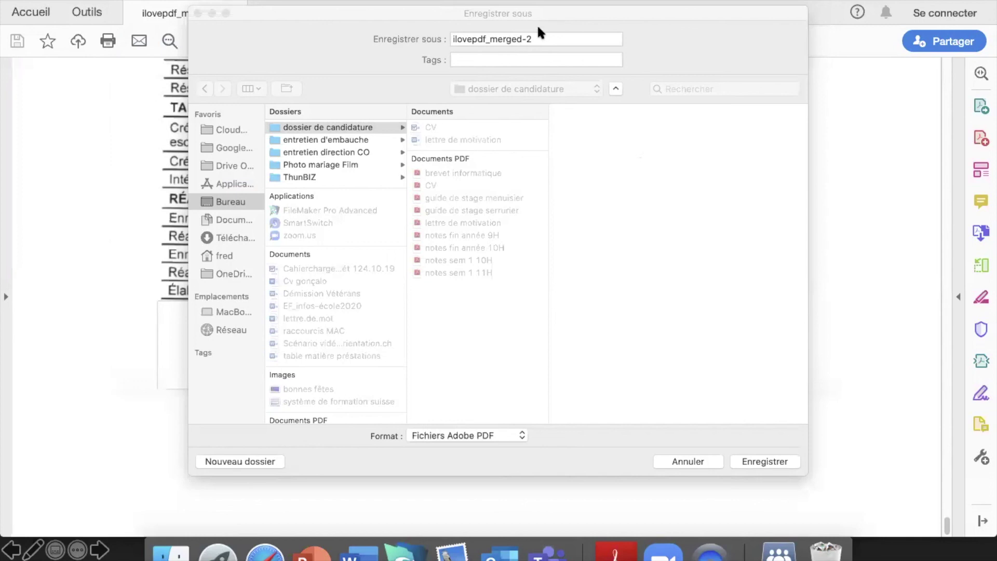
pyautogui.click(537, 34)
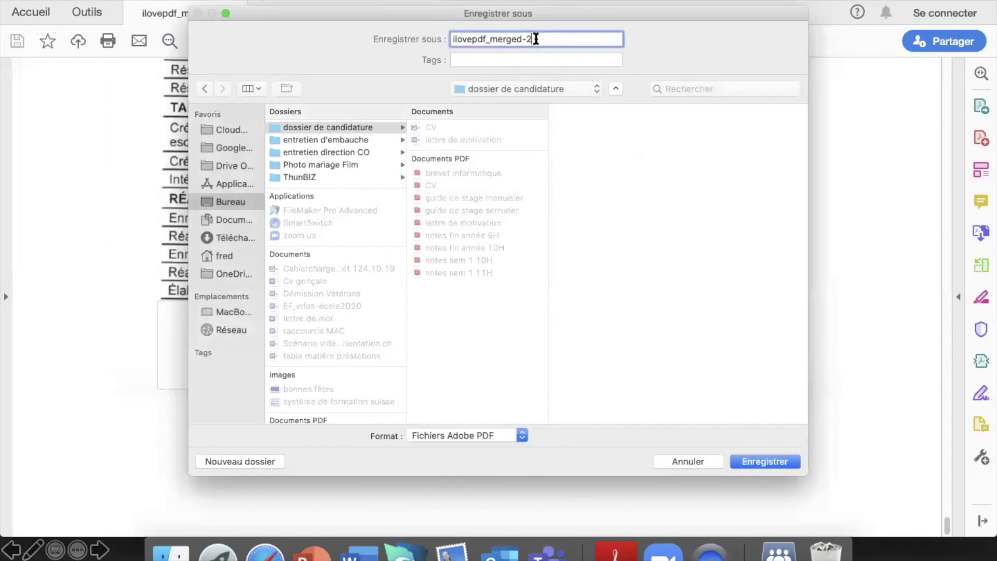
pyautogui.moveTo(536, 39); pyautogui.dragTo(414, 43)
pyautogui.write('Dossier de c')
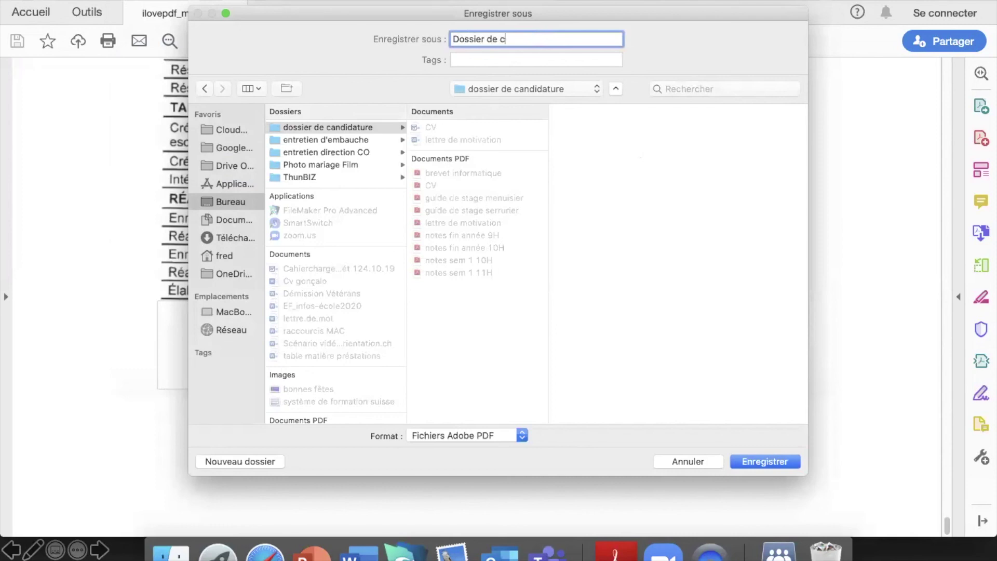
pyautogui.write('andidature complet')
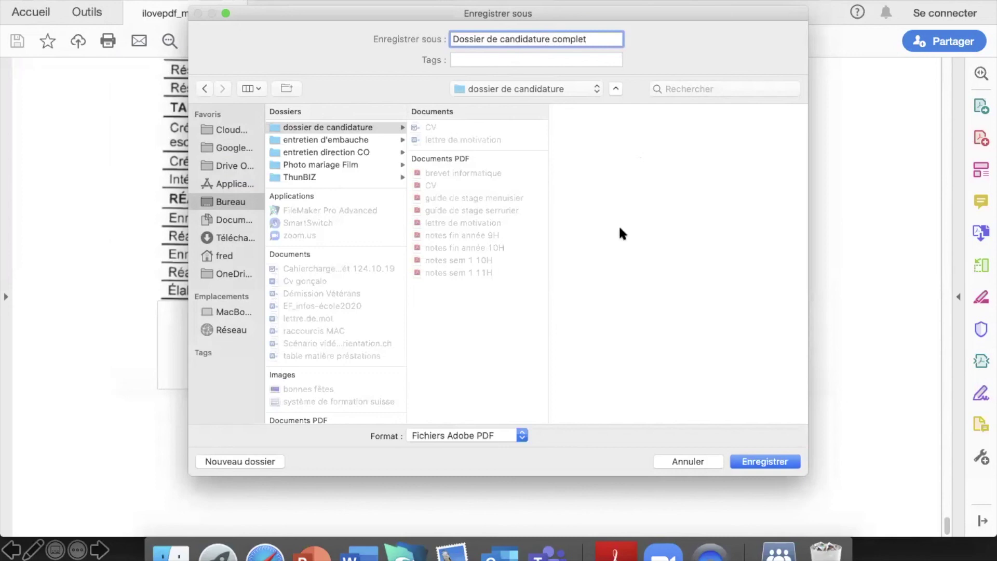
pyautogui.click(764, 461)
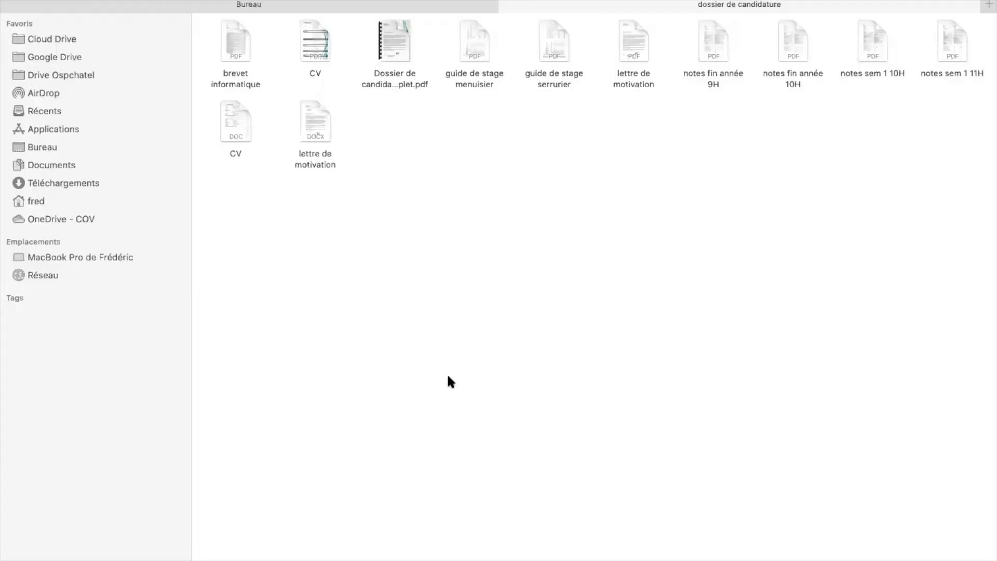
pyautogui.click(396, 32)
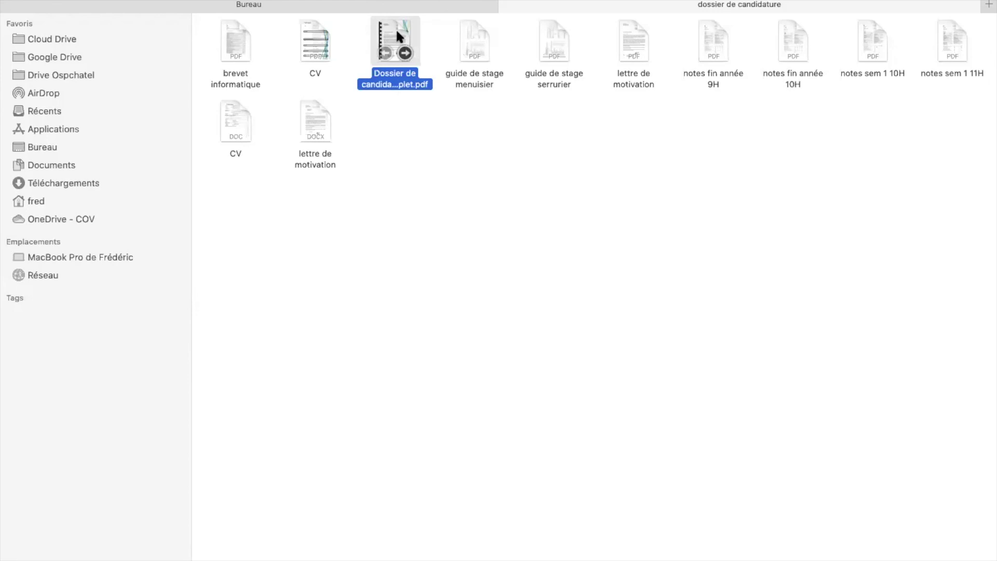